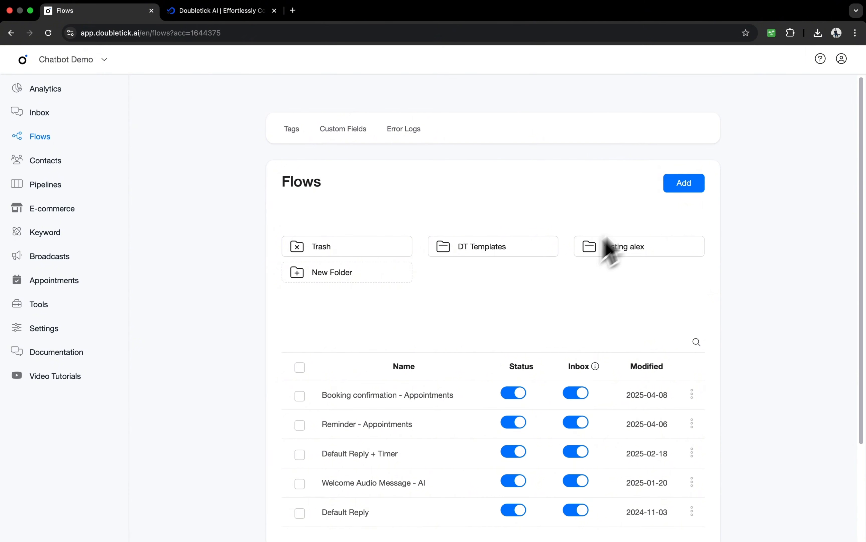
Create a new flow named "AI trigger automation" and open its Send Message step for editing.
{"action": "left_click", "coordinate": [684, 183]}
{"action": "left_click", "coordinate": [375, 115]}
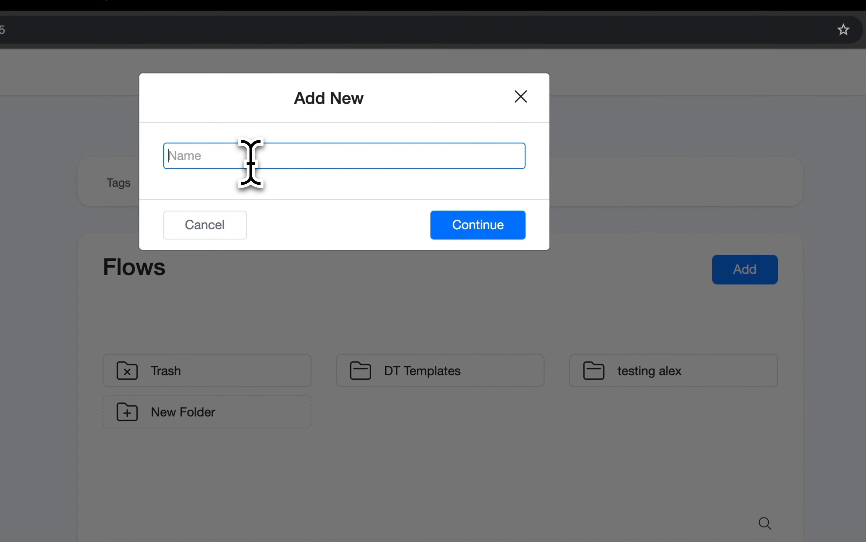
{"action": "type", "text": "AI trigger automation"}
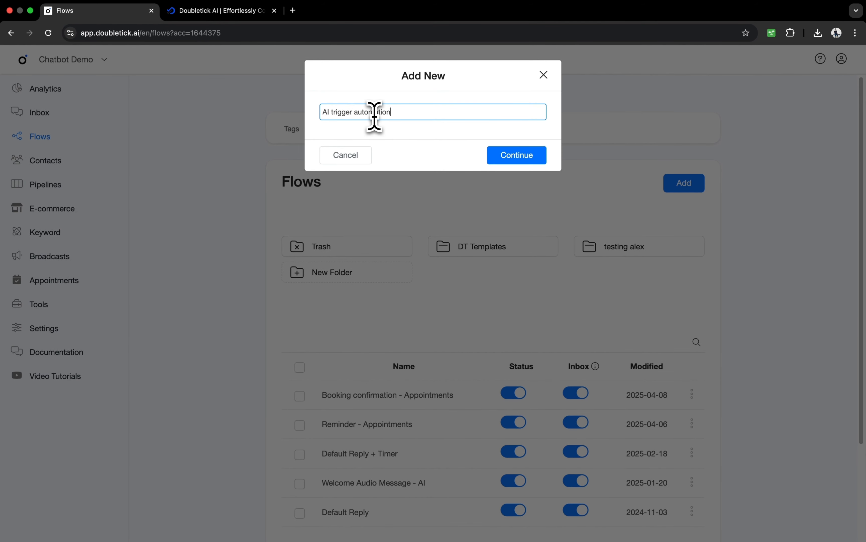
{"action": "key", "text": "Return"}
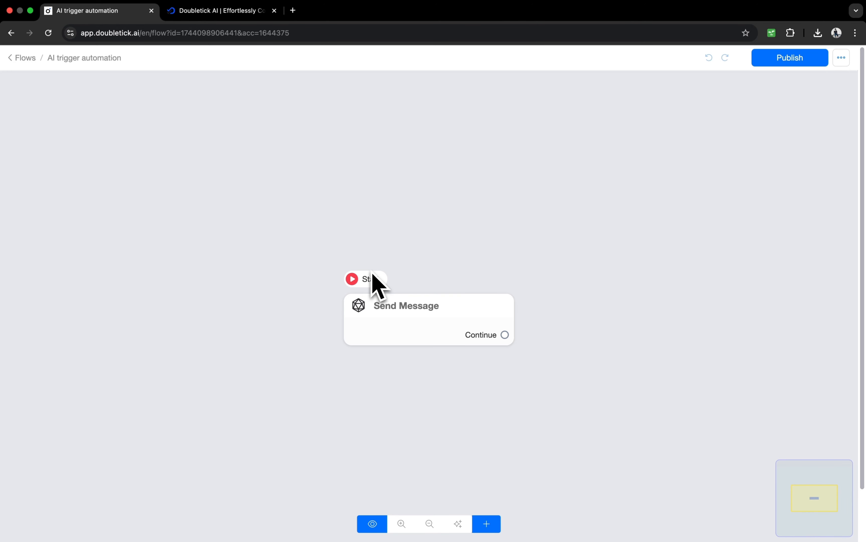
{"action": "left_click", "coordinate": [381, 301]}
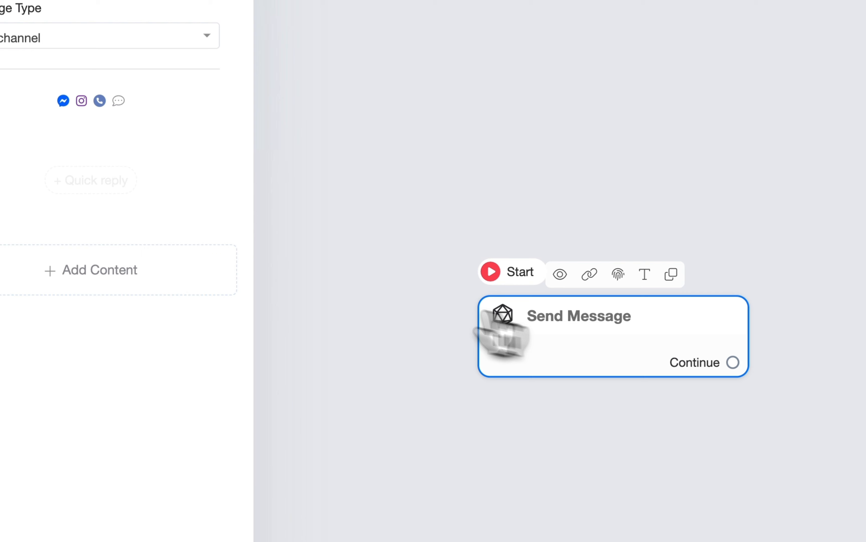
{"action": "left_click", "coordinate": [167, 277]}
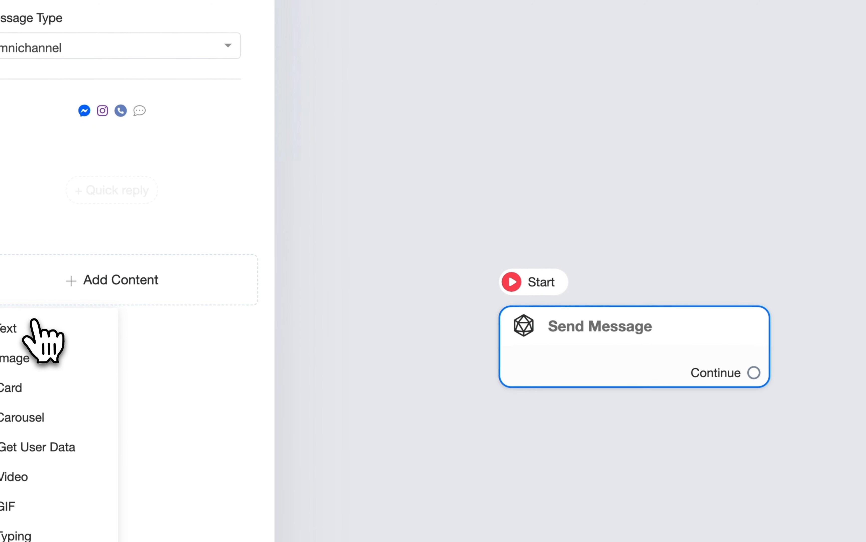
{"action": "left_click", "coordinate": [14, 331]}
{"action": "left_click", "coordinate": [69, 168]}
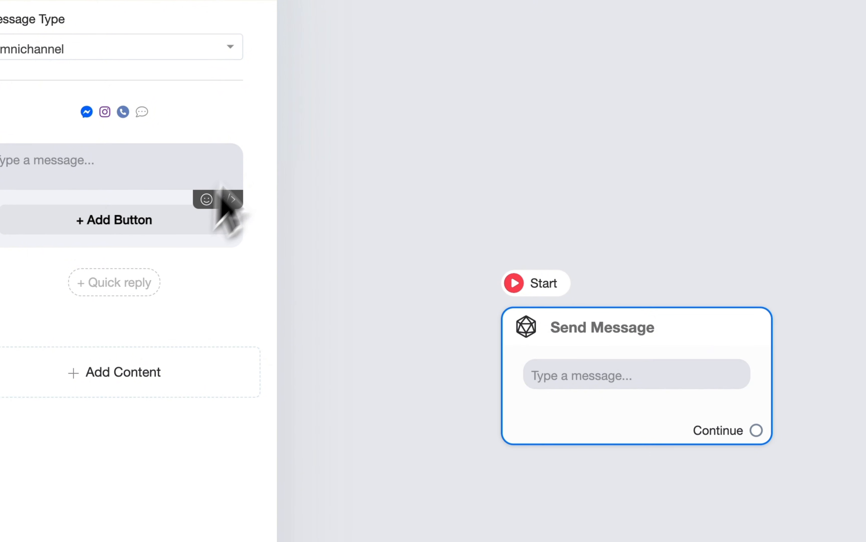
{"action": "left_click", "coordinate": [261, 153]}
Add a Card content block to the Send Message step.
{"action": "left_click", "coordinate": [187, 283]}
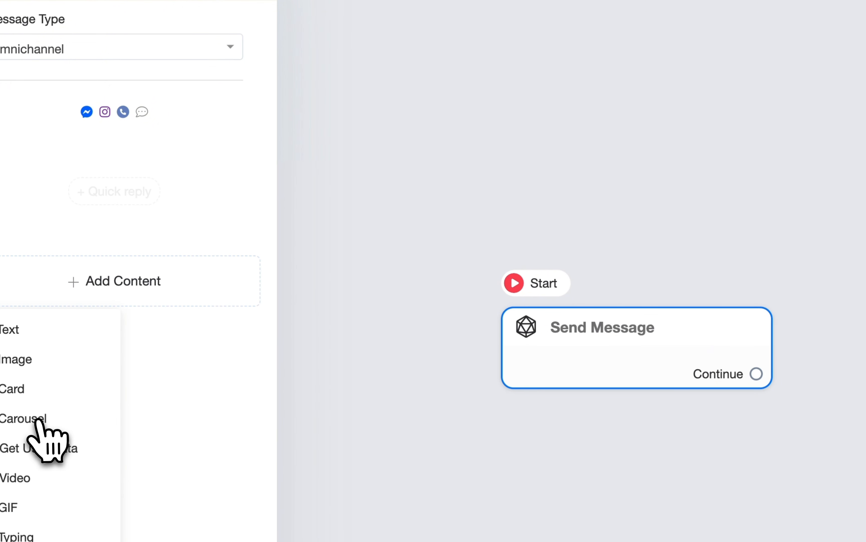
{"action": "left_click", "coordinate": [20, 386]}
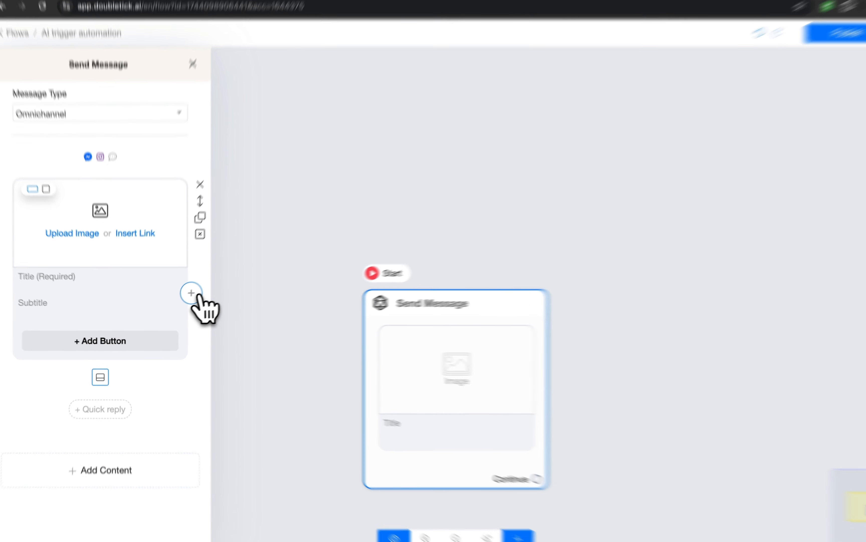
{"action": "left_click", "coordinate": [191, 293]}
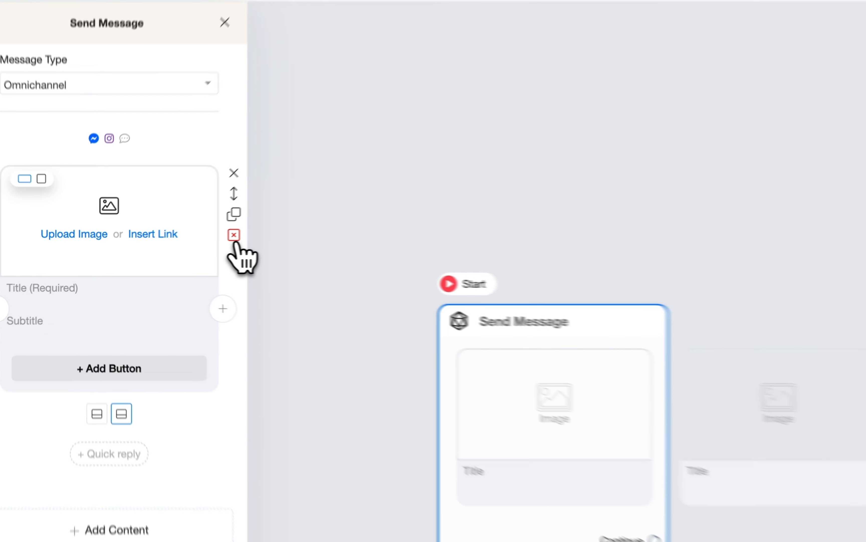
{"action": "left_click", "coordinate": [193, 243]}
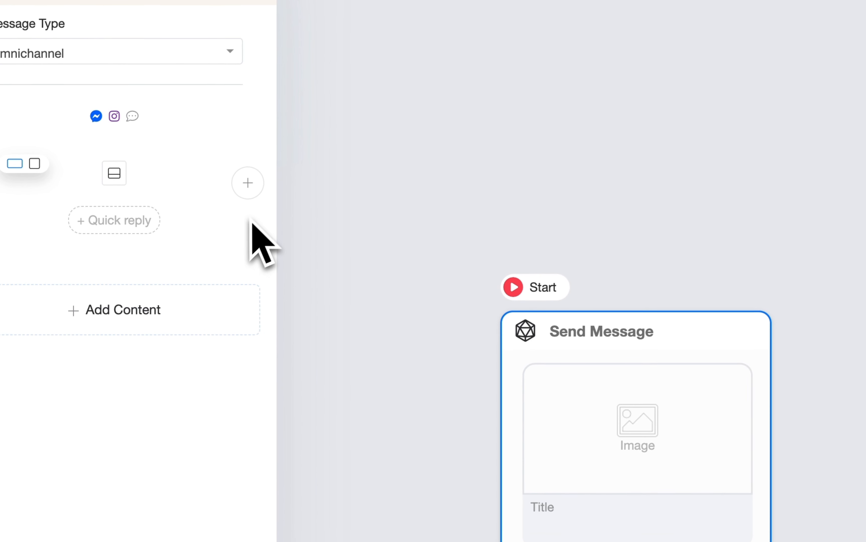
{"action": "left_click", "coordinate": [124, 178]}
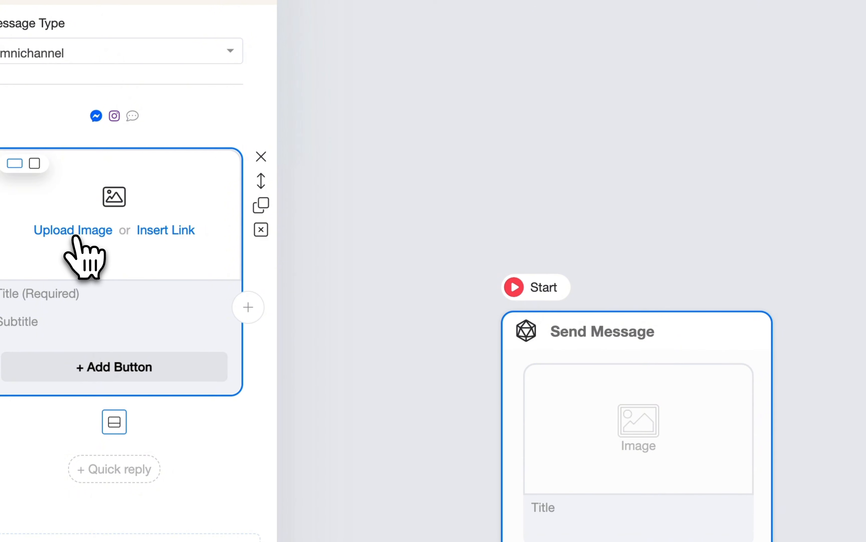
Upload the Roofing Guide cover image to the card and switch the image to the square format.
{"action": "left_click", "coordinate": [79, 233]}
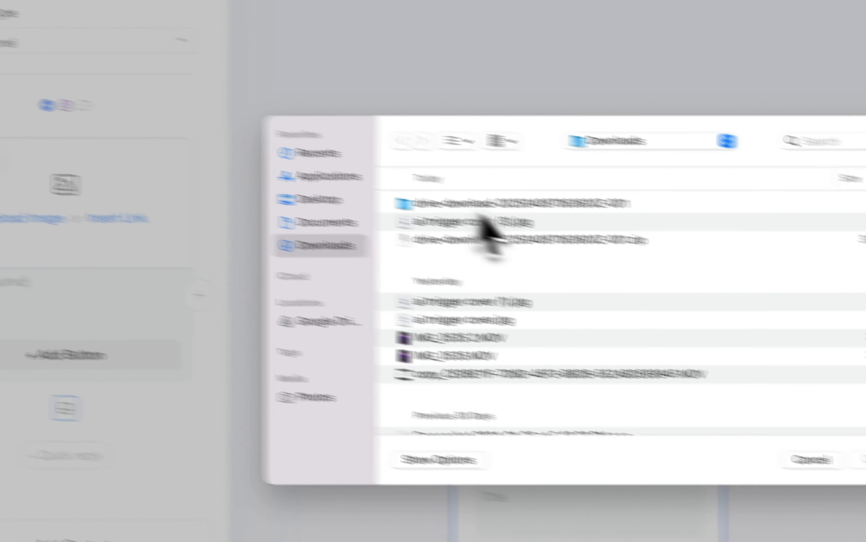
{"action": "left_click", "coordinate": [296, 185]}
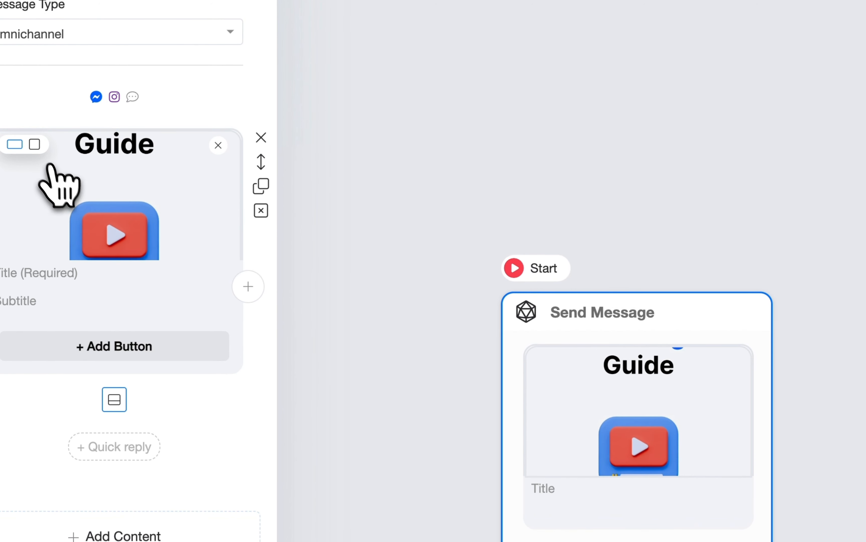
{"action": "left_click", "coordinate": [35, 144]}
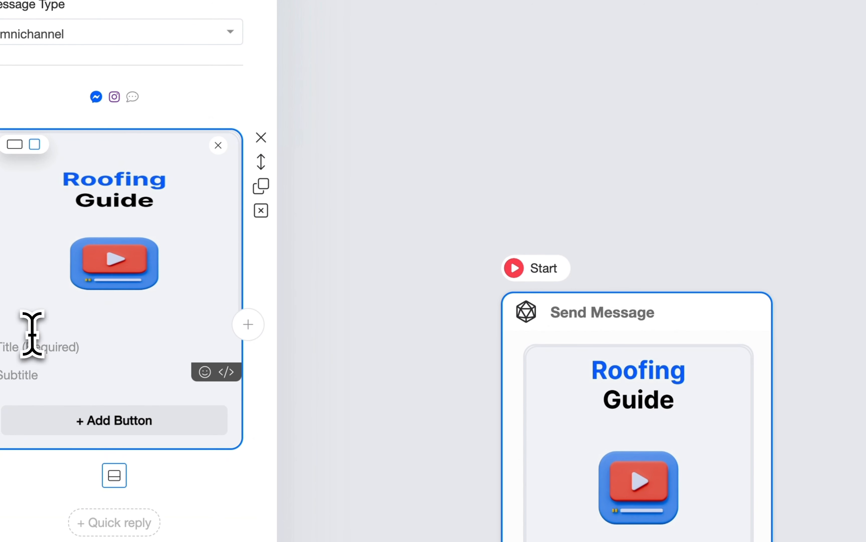
Give the card the title "Roofing Tutorial" and the subtitle "This is the detailed tutorial for roofing".
{"action": "left_click", "coordinate": [49, 349]}
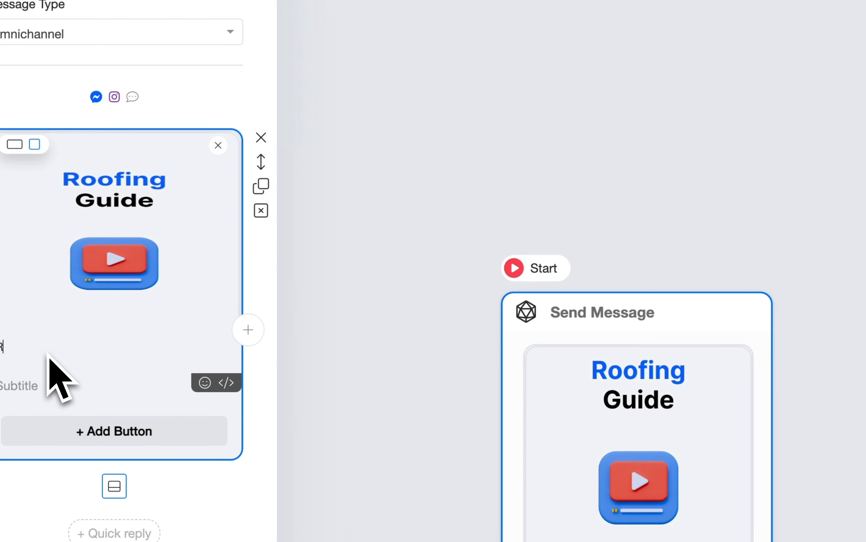
{"action": "type", "text": "Roofing "}
{"action": "type", "text": "Tutorial"}
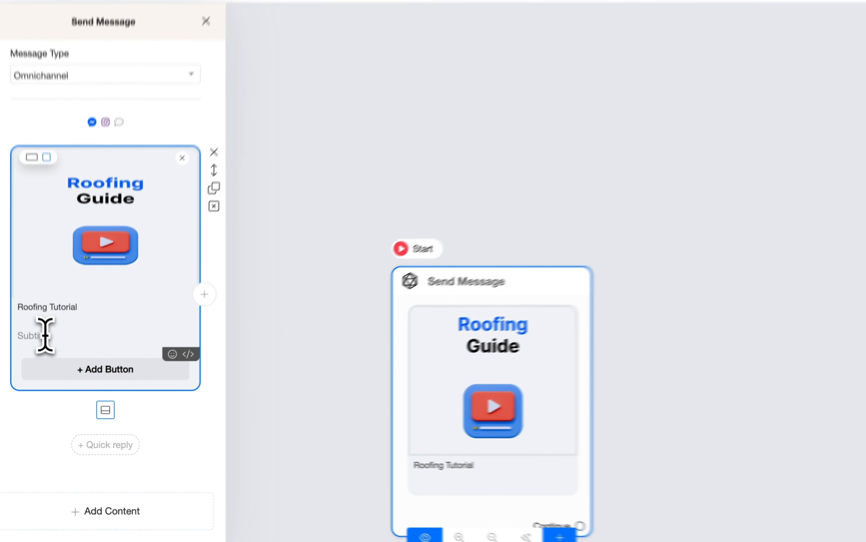
{"action": "left_click", "coordinate": [33, 296]}
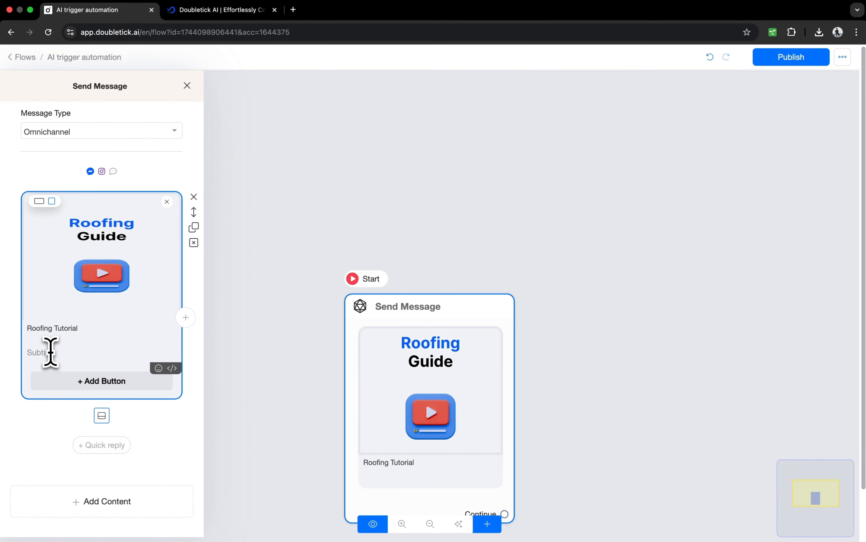
{"action": "type", "text": "his is the detailed tutor"}
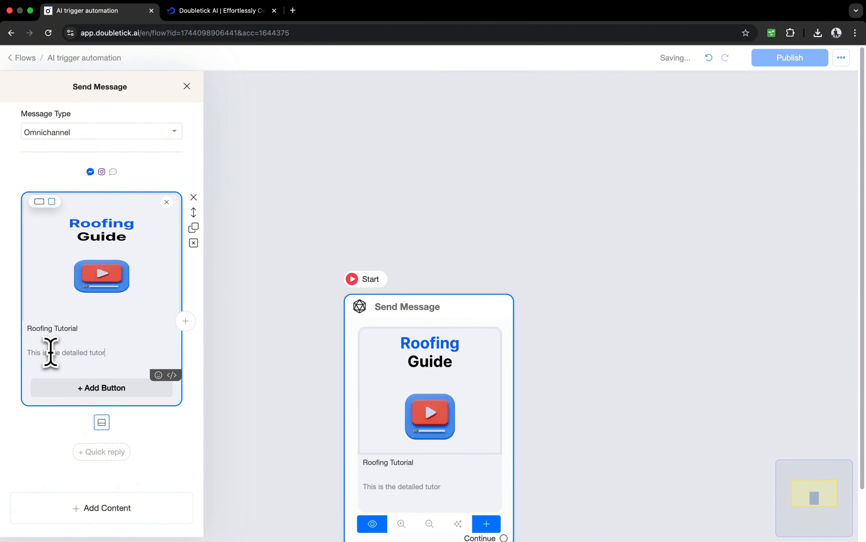
Add a button to the card and label it "Get Access".
{"action": "left_click", "coordinate": [102, 387]}
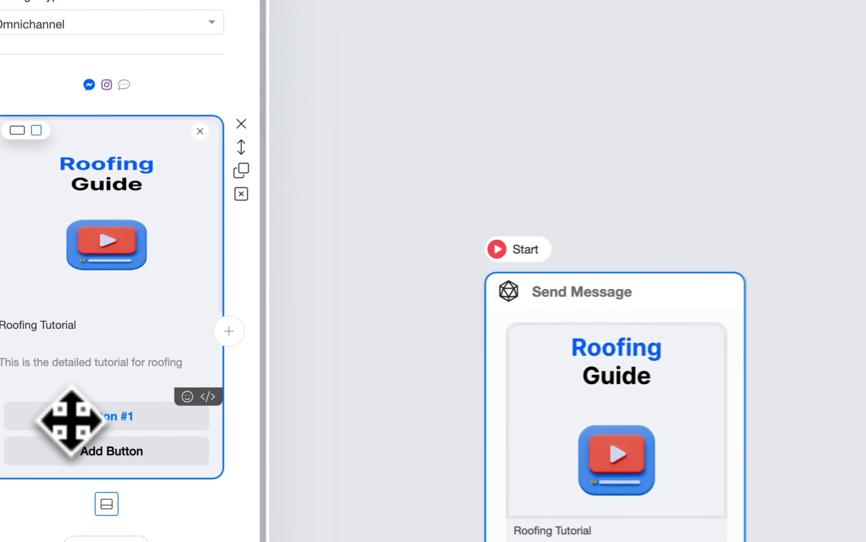
{"action": "left_click", "coordinate": [98, 368]}
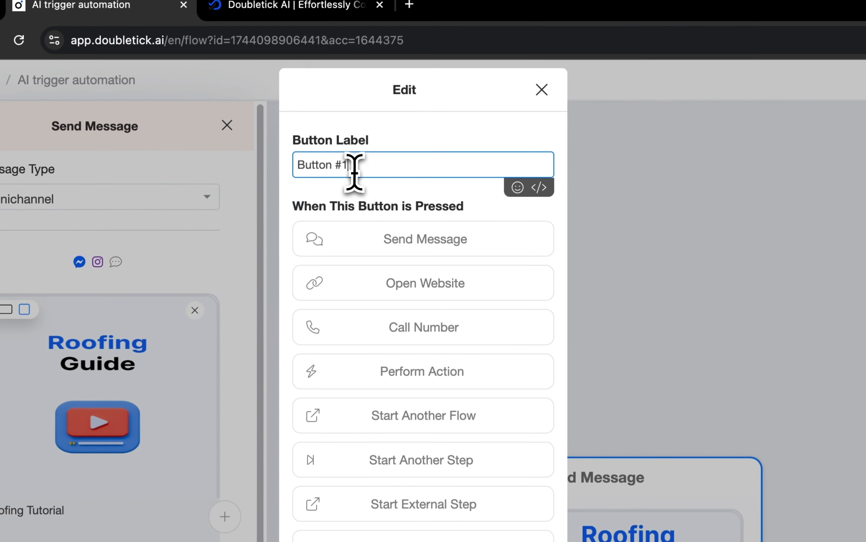
{"action": "left_click_drag", "start_coordinate": [354, 168], "coordinate": [261, 188]}
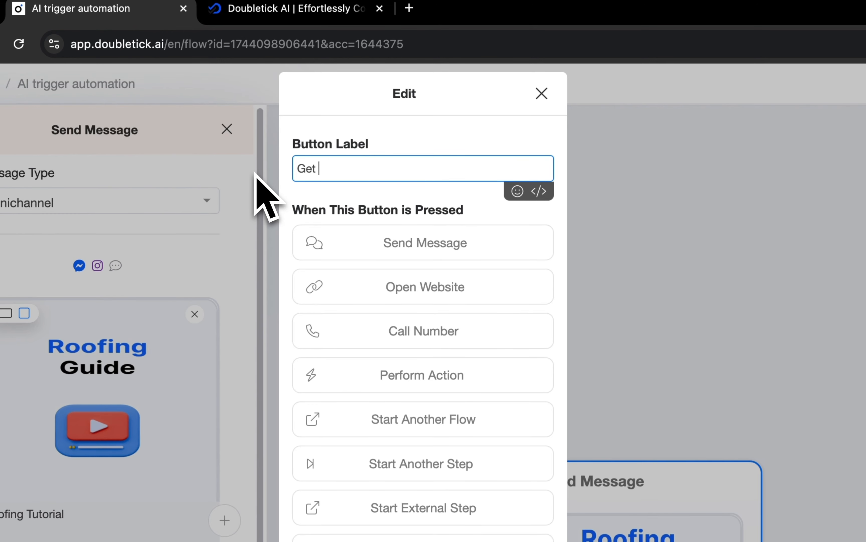
{"action": "type", "text": "Get Access"}
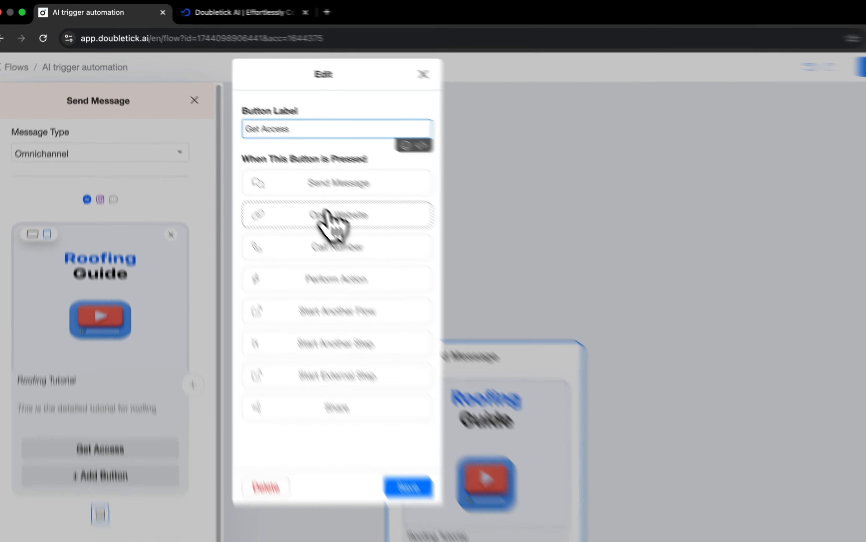
{"action": "left_click", "coordinate": [297, 185]}
{"action": "left_click", "coordinate": [217, 16]}
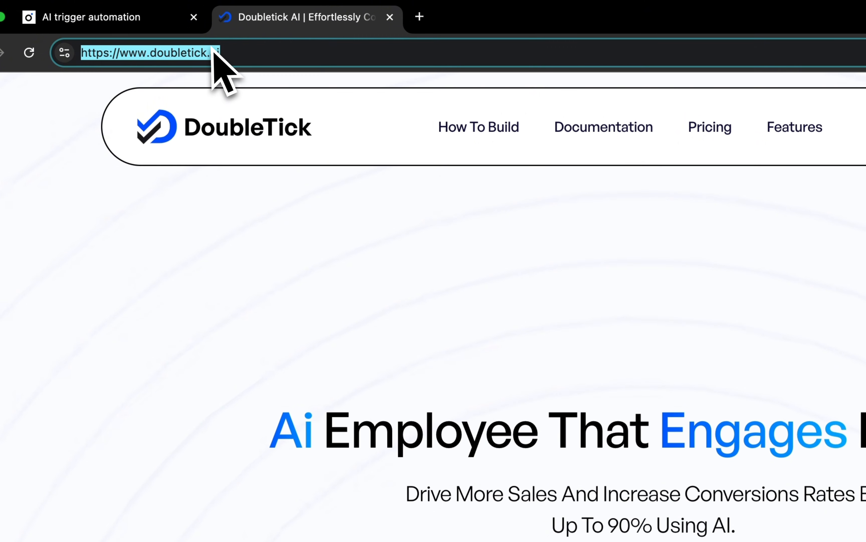
{"action": "left_click", "coordinate": [150, 20]}
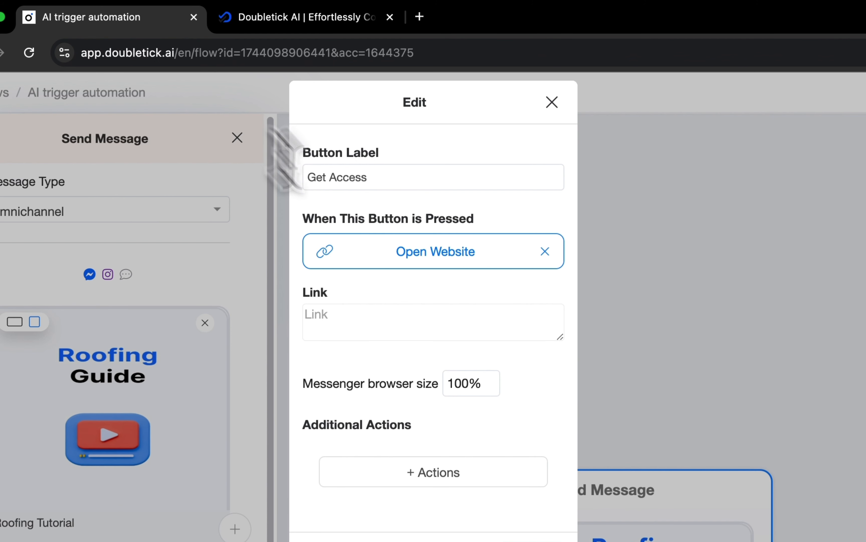
{"action": "left_click", "coordinate": [375, 324]}
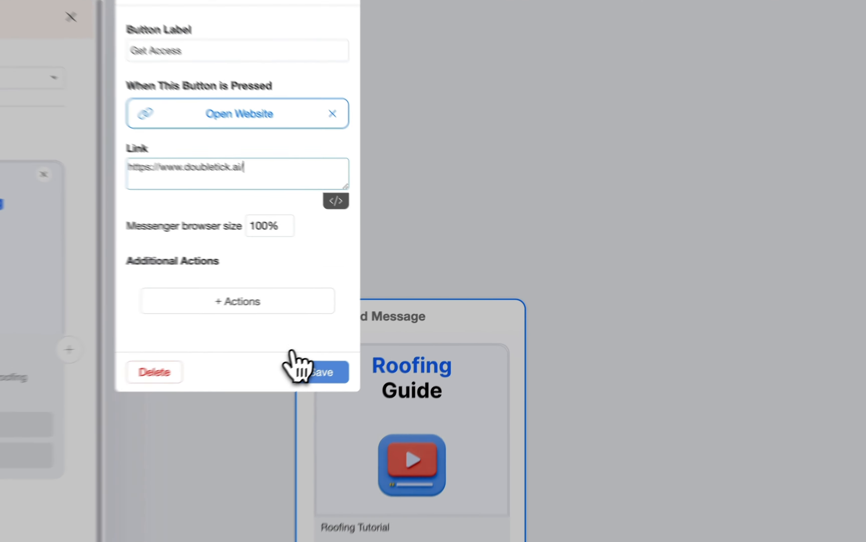
{"action": "left_click", "coordinate": [345, 346]}
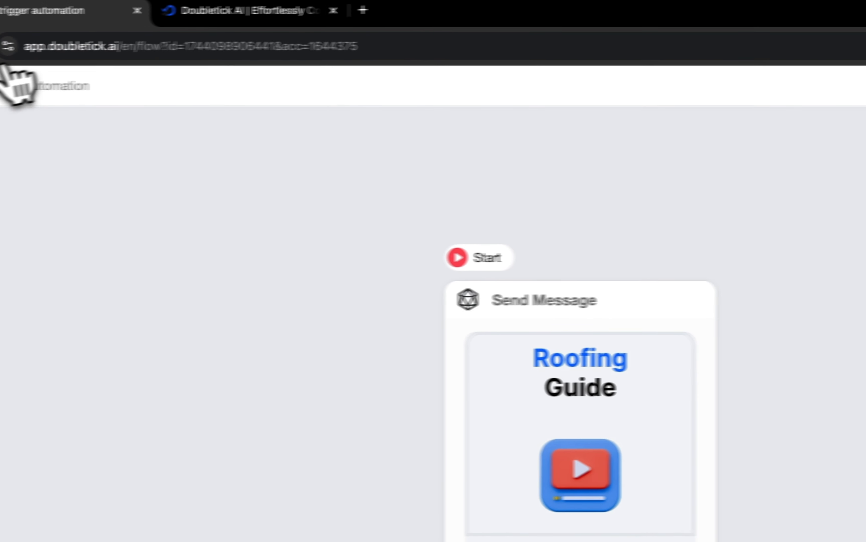
Leave the flow editor and open the AI Triggers page from the OpenAI ChatGPT integration settings.
{"action": "left_click", "coordinate": [6, 84]}
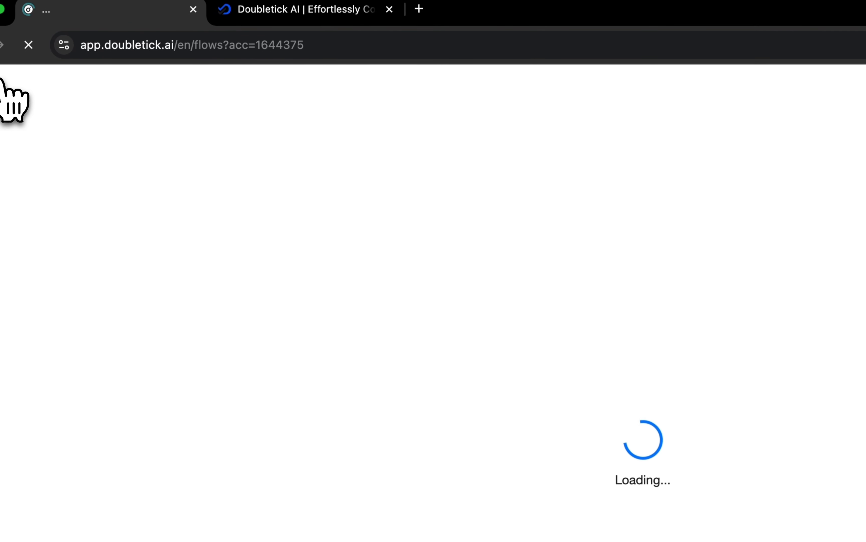
{"action": "left_click", "coordinate": [18, 508]}
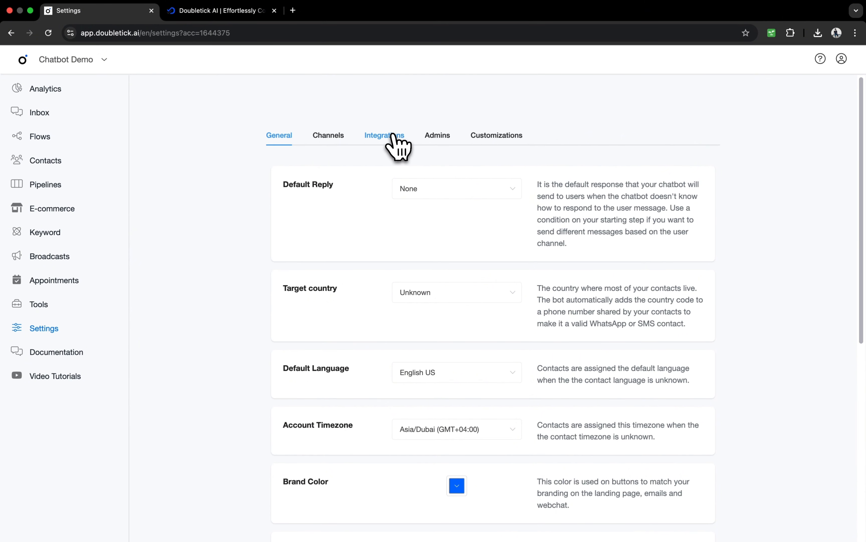
{"action": "left_click", "coordinate": [392, 136]}
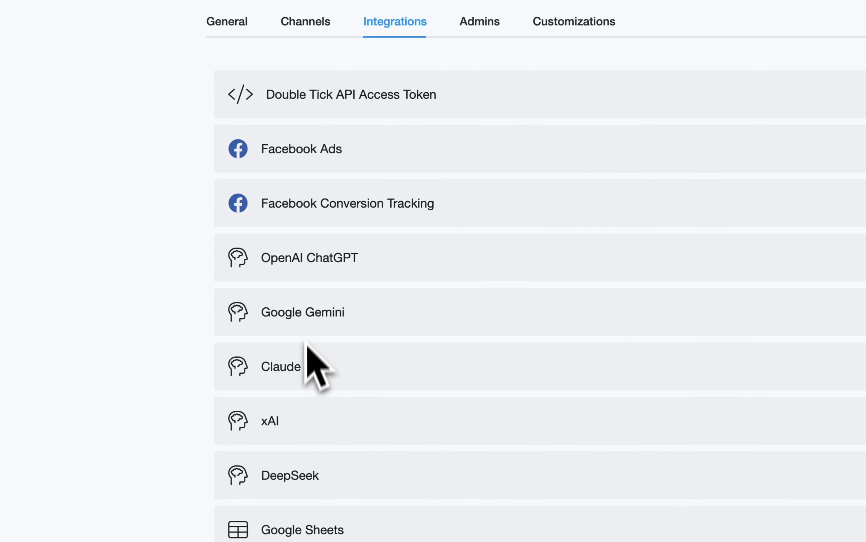
{"action": "left_click", "coordinate": [303, 247]}
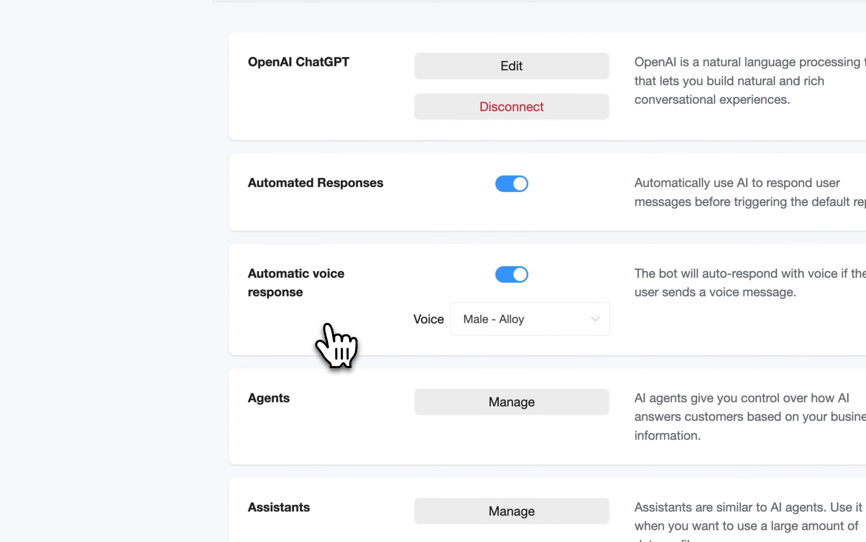
{"action": "scroll", "coordinate": [333, 333], "scroll_direction": "down", "scroll_amount": 4}
{"action": "left_click", "coordinate": [496, 460]}
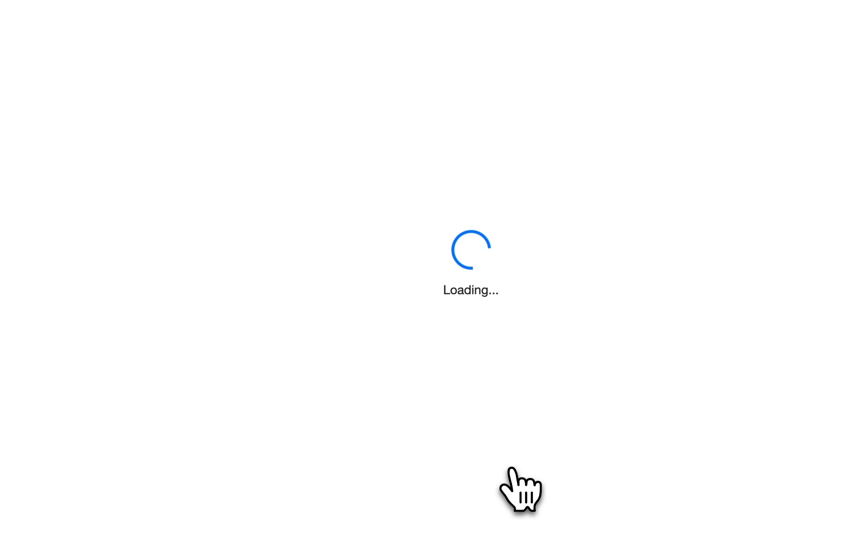
Add a new AI trigger named "Roofing_tutorial" with the description "Allows the user to get access to our tutorial".
{"action": "left_click", "coordinate": [719, 206]}
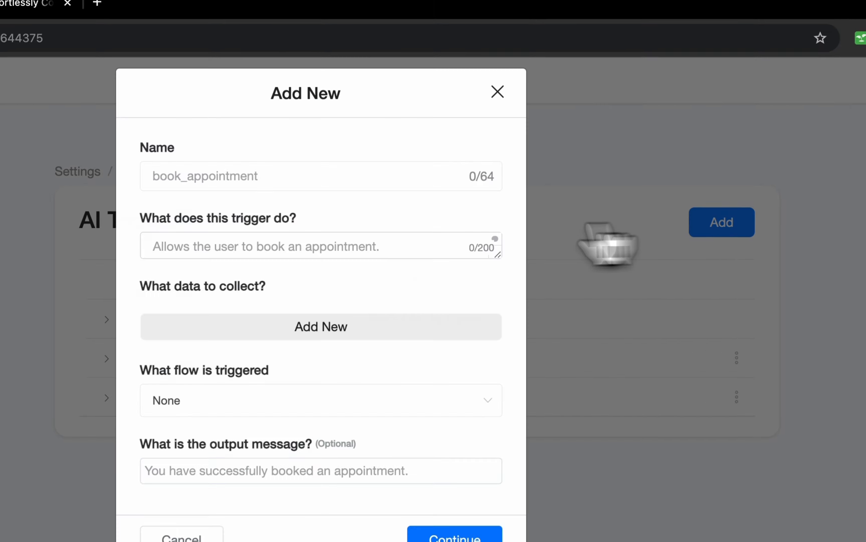
{"action": "left_click", "coordinate": [313, 196]}
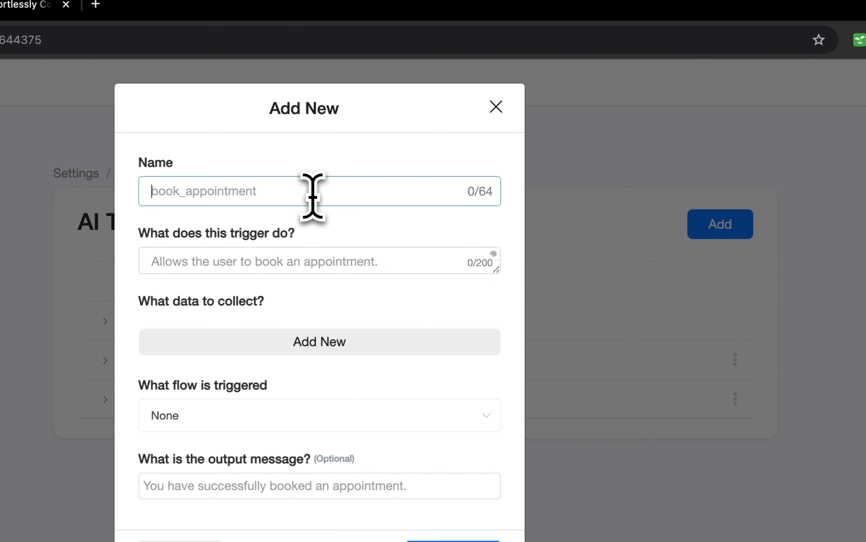
{"action": "type", "text": "Roofing_tutroa"}
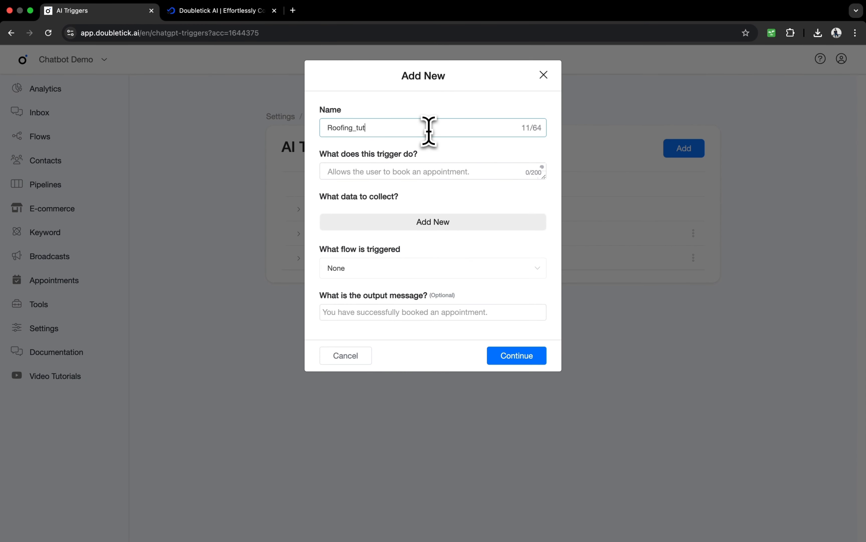
{"action": "left_click", "coordinate": [424, 172]}
{"action": "type", "text": "Allows "}
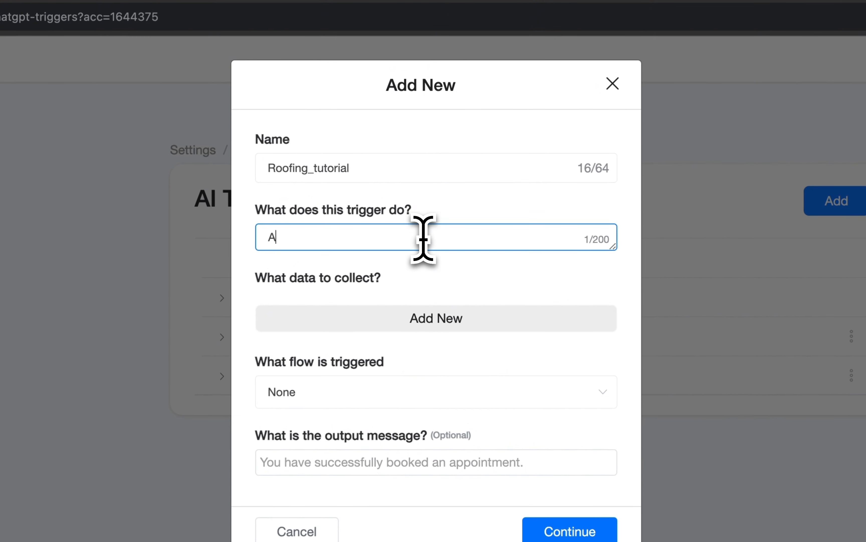
{"action": "type", "text": "the usr"}
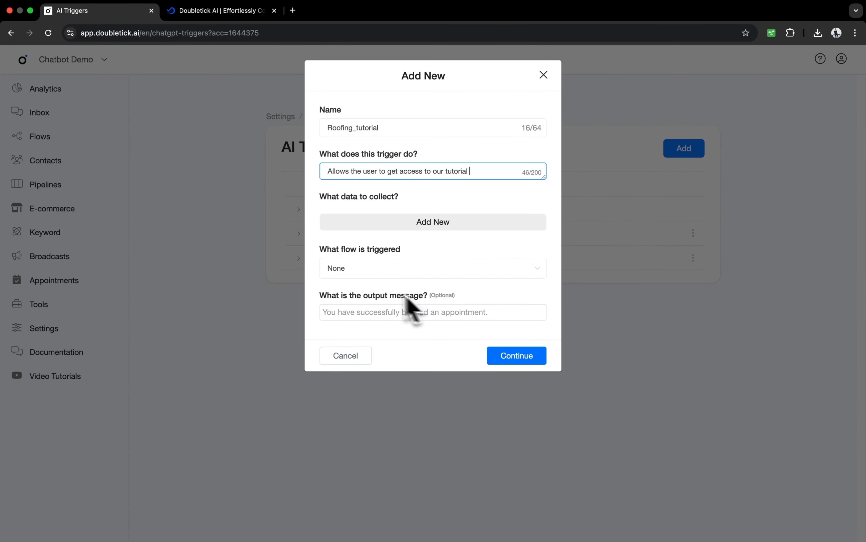
{"action": "left_click", "coordinate": [411, 227]}
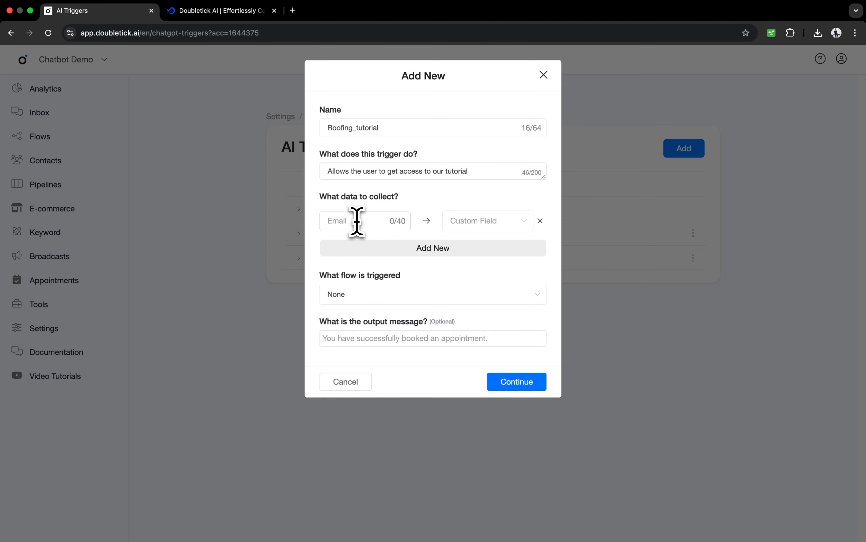
{"action": "left_click", "coordinate": [484, 226]}
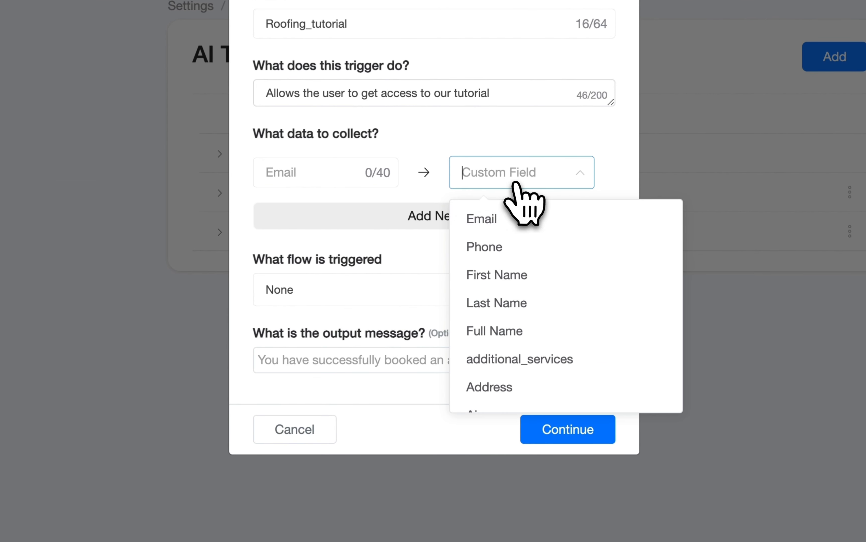
{"action": "left_click", "coordinate": [410, 184]}
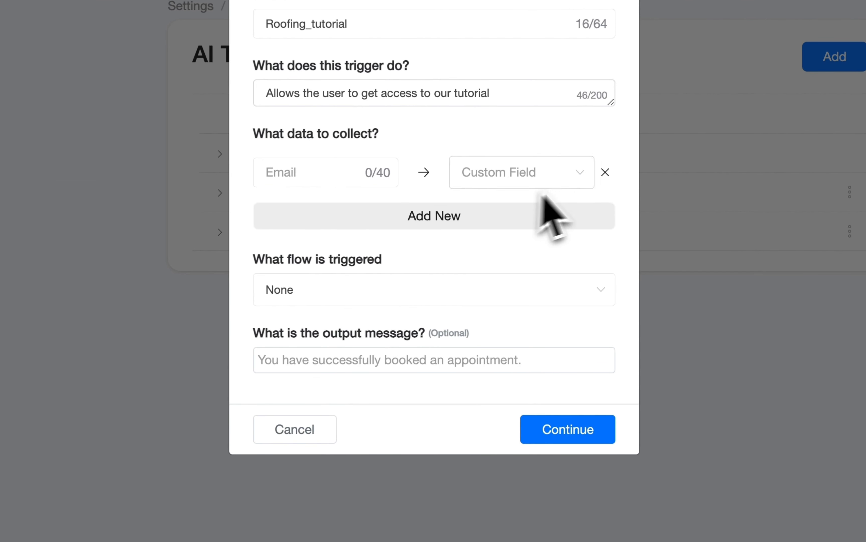
{"action": "left_click", "coordinate": [605, 172]}
Set the "AI trigger automation" flow as the one triggered and save the new AI trigger.
{"action": "left_click", "coordinate": [370, 248]}
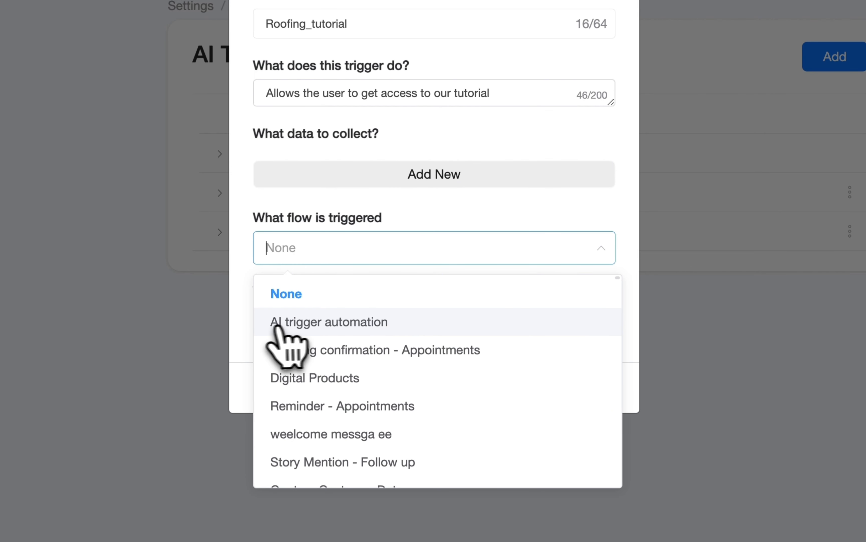
{"action": "left_click", "coordinate": [302, 329]}
{"action": "left_click", "coordinate": [552, 389]}
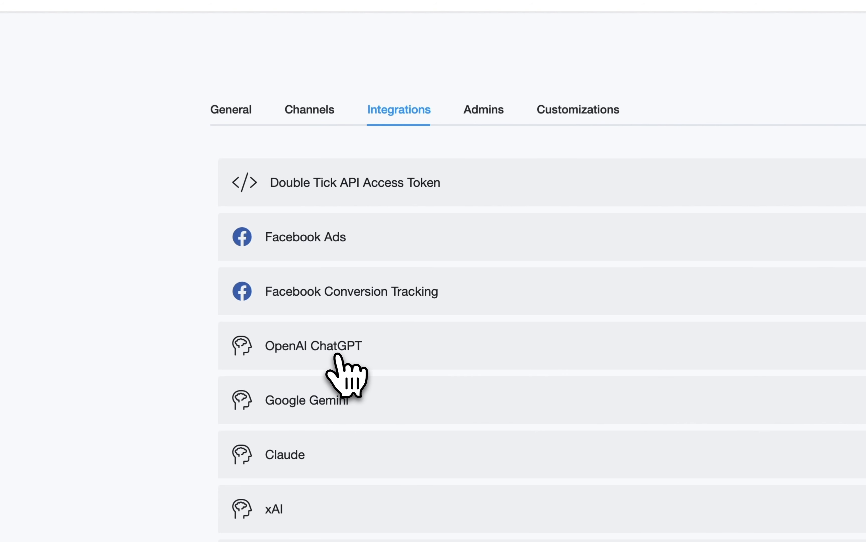
Open the OpenAI ChatGPT integration for editing and add Roofing_tutorial to its AI triggers.
{"action": "left_click", "coordinate": [337, 354]}
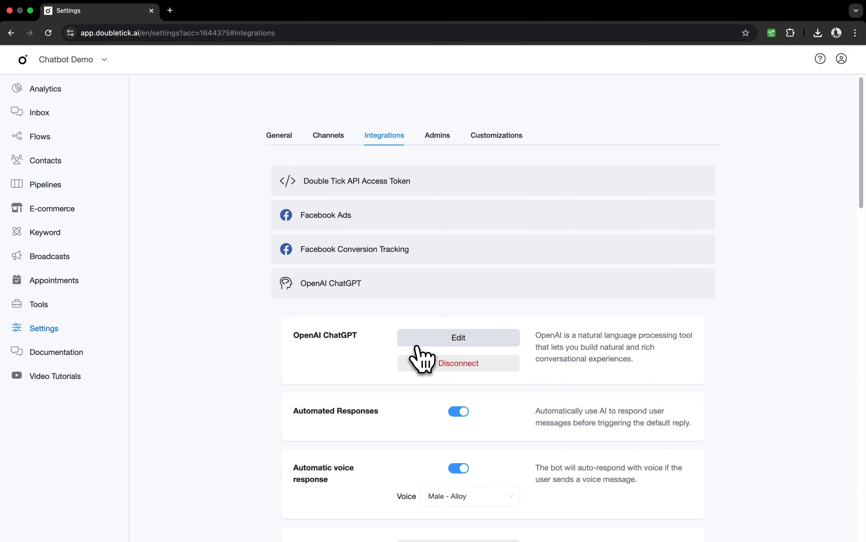
{"action": "left_click", "coordinate": [417, 344]}
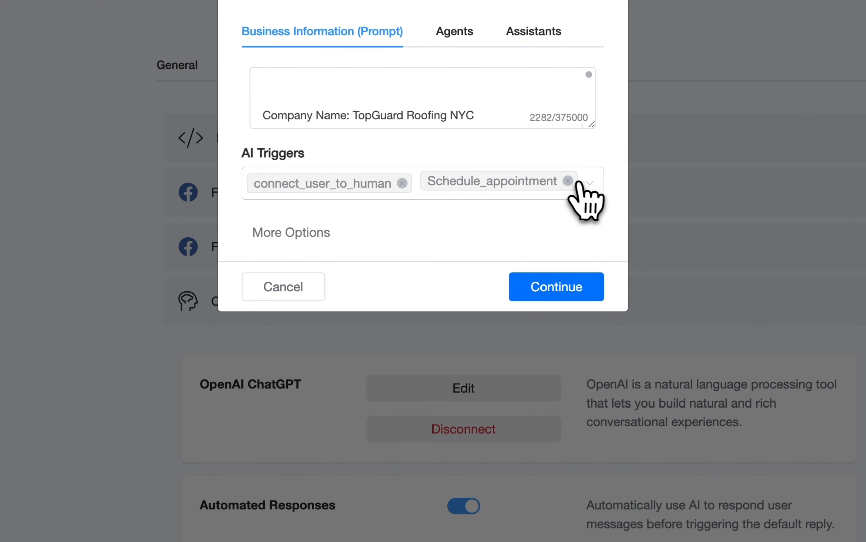
{"action": "left_click", "coordinate": [554, 194]}
{"action": "left_click", "coordinate": [334, 263]}
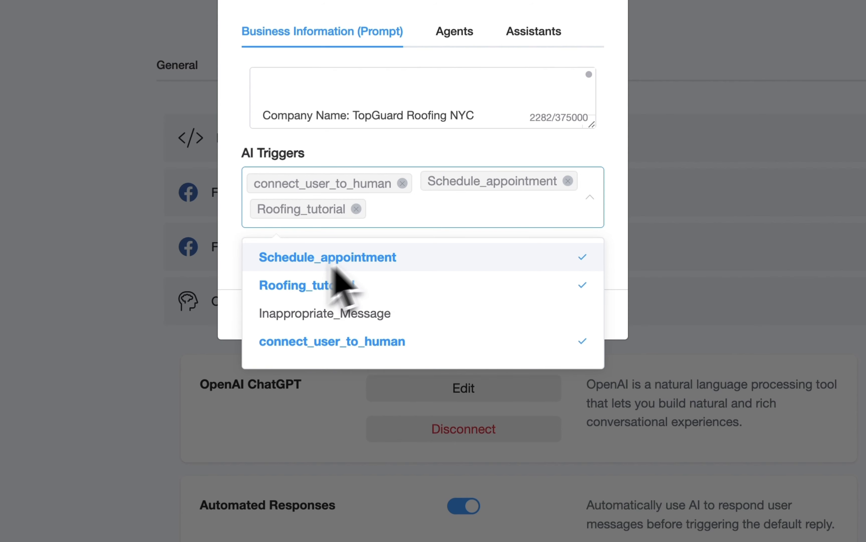
{"action": "left_click", "coordinate": [607, 251]}
Enlarge the business information prompt box and add the heading "Important Instructions :" above the company details.
{"action": "left_click_drag", "start_coordinate": [591, 124], "coordinate": [591, 462]}
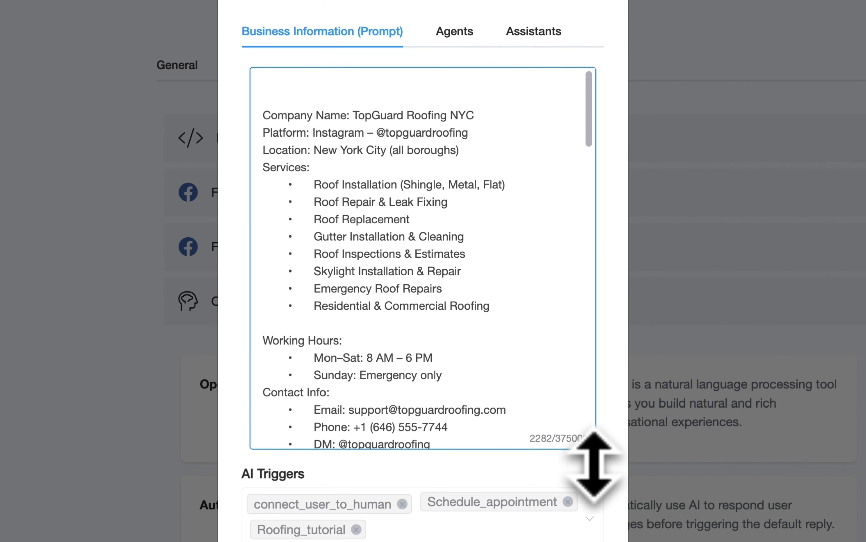
{"action": "left_click", "coordinate": [274, 90]}
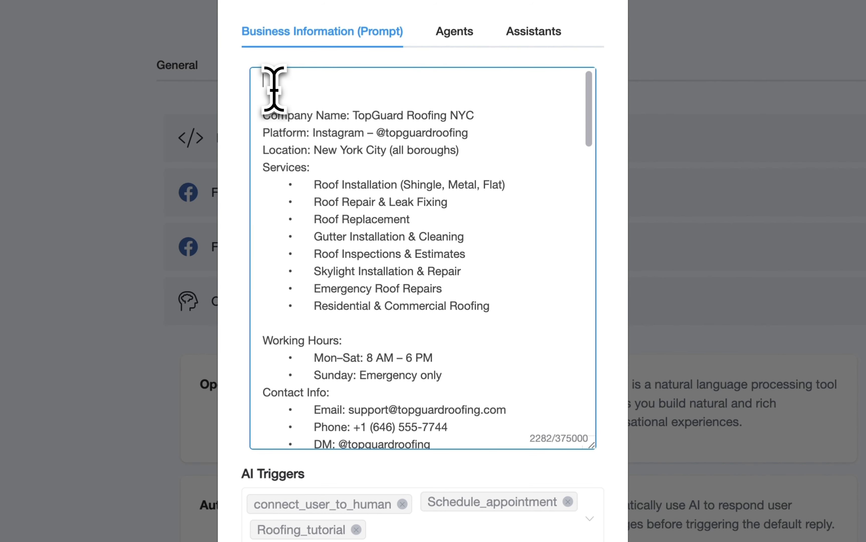
{"action": "type", "text": "Importn"}
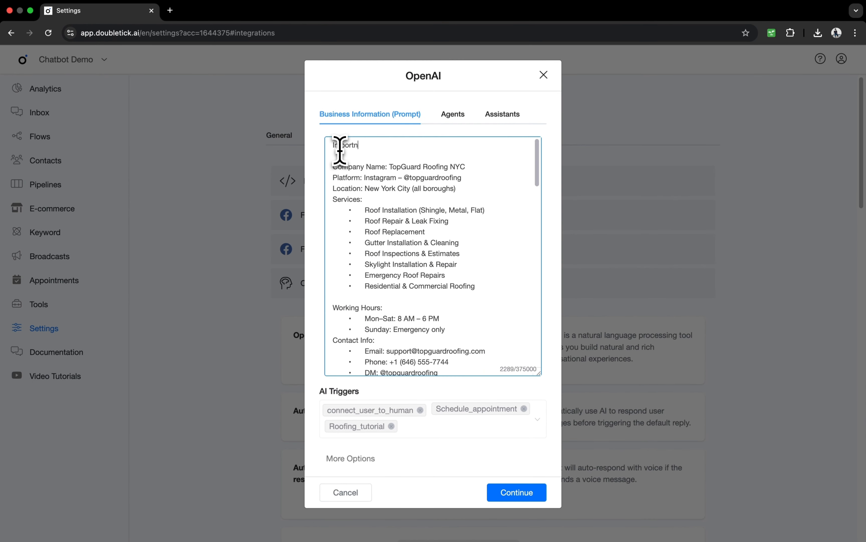
{"action": "type", "text": ":"}
{"action": "key", "text": "Return"}
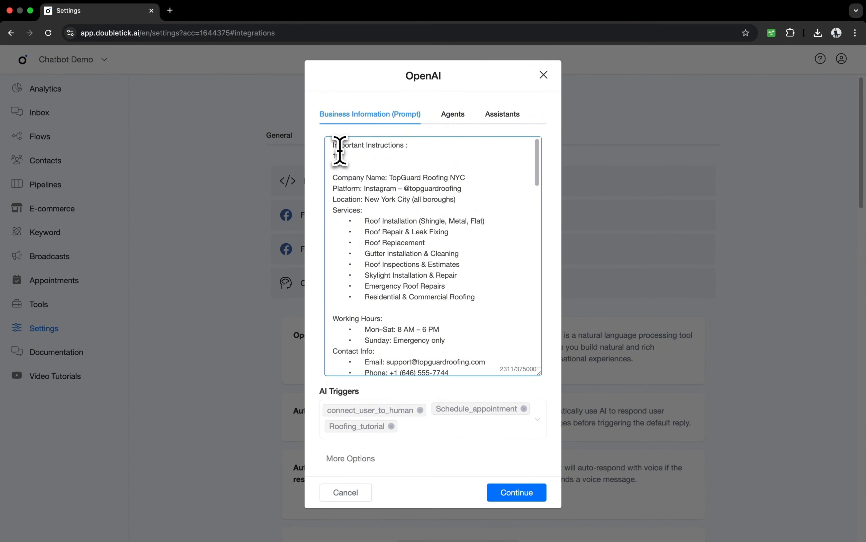
Write instruction 1 under the heading, opening with a quotation mark: "whenever someone asks about roofing tutorial activate this AI trigger".
{"action": "key", "text": "F5"}
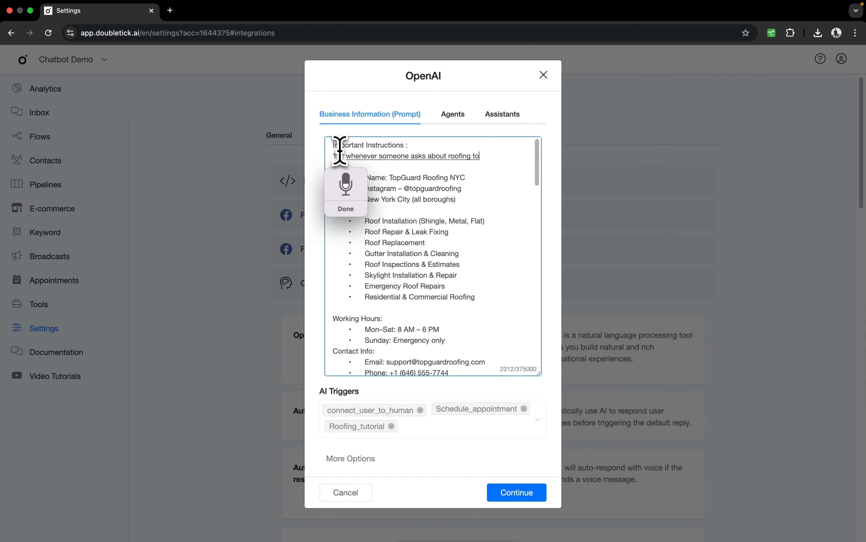
{"action": "key", "text": "F5"}
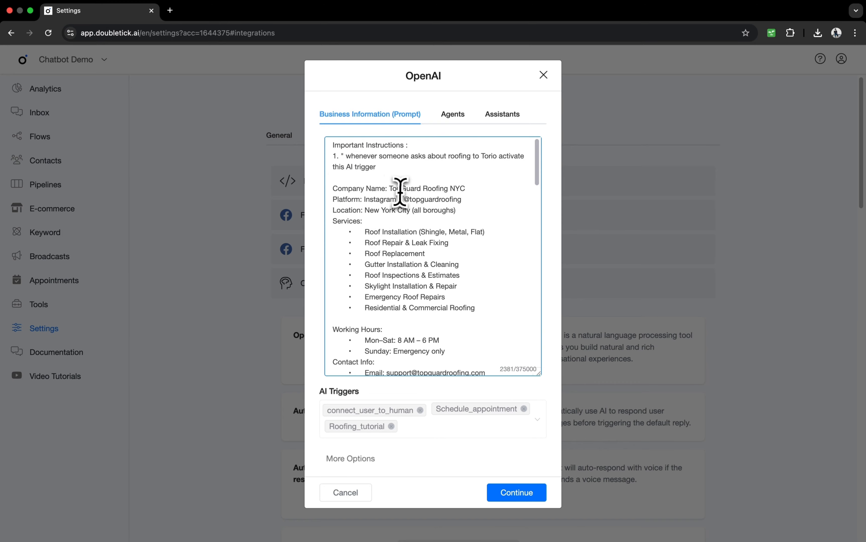
{"action": "double_click", "coordinate": [486, 158]}
{"action": "type", "text": "tutorial"}
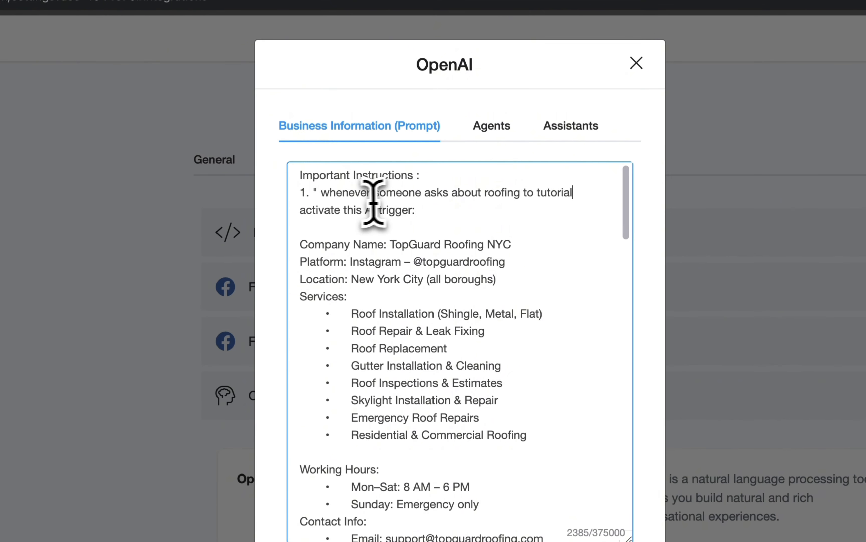
{"action": "double_click", "coordinate": [528, 196]}
{"action": "key", "text": "BackSpace"}
Complete instruction 1 with the trigger name Roofing_tutorial and a closing quotation mark, and save the OpenAI settings.
{"action": "left_click", "coordinate": [381, 216]}
{"action": "type", "text": "Roof"}
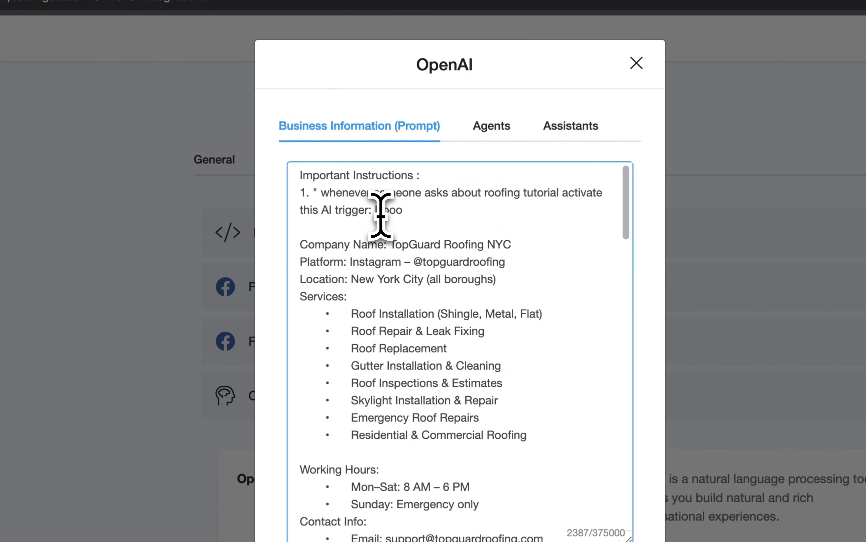
{"action": "type", "text": "ing_tutorial"}
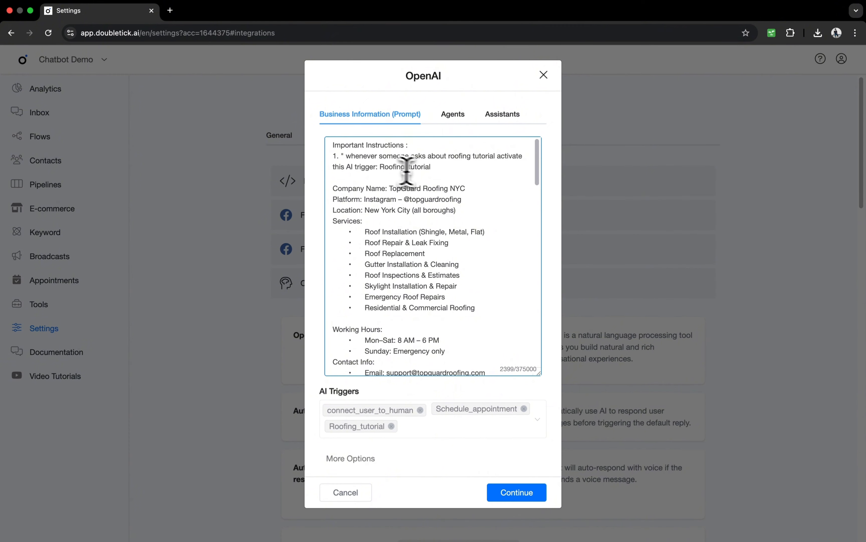
{"action": "type", "text": "\""}
{"action": "left_click", "coordinate": [518, 492]}
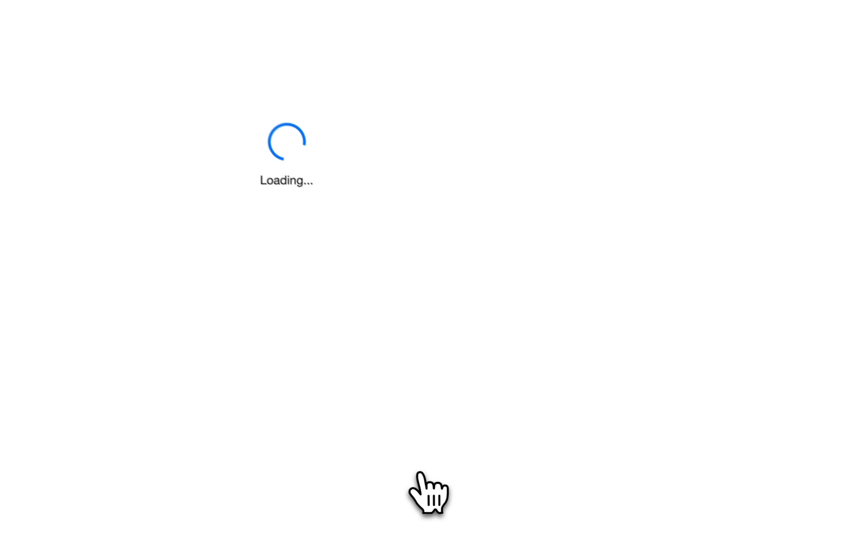